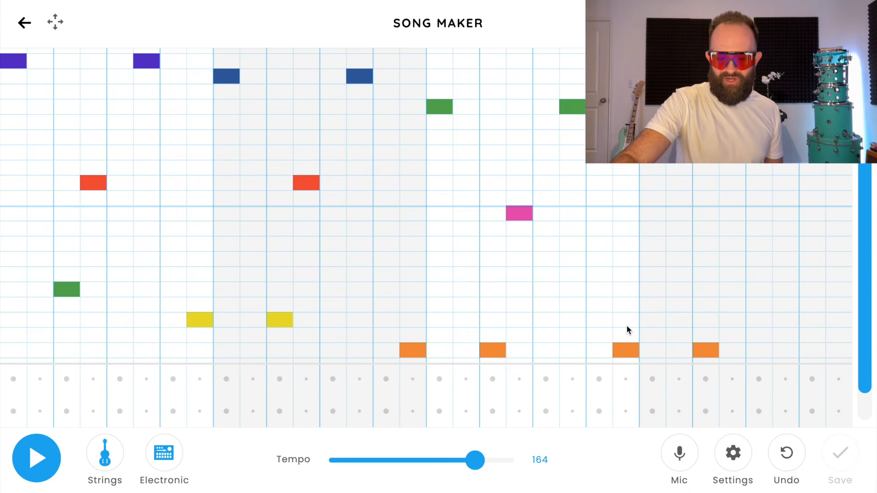
Play back the finished example melody and stop it.
key(space)
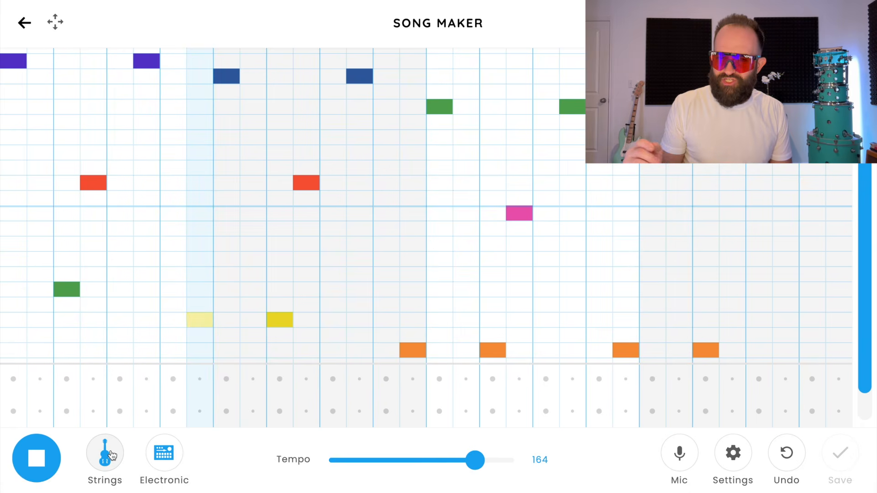
key(space)
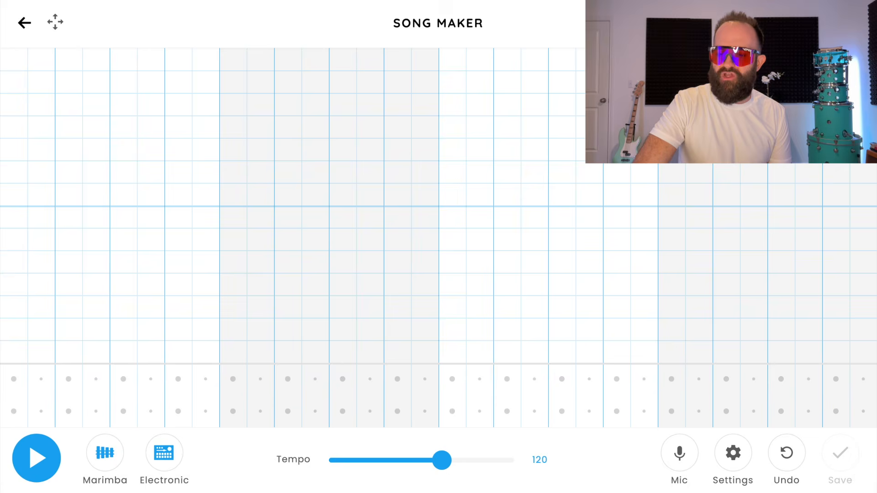
Set the blank song's scale to Chromatic and apply the settings.
click(736, 450)
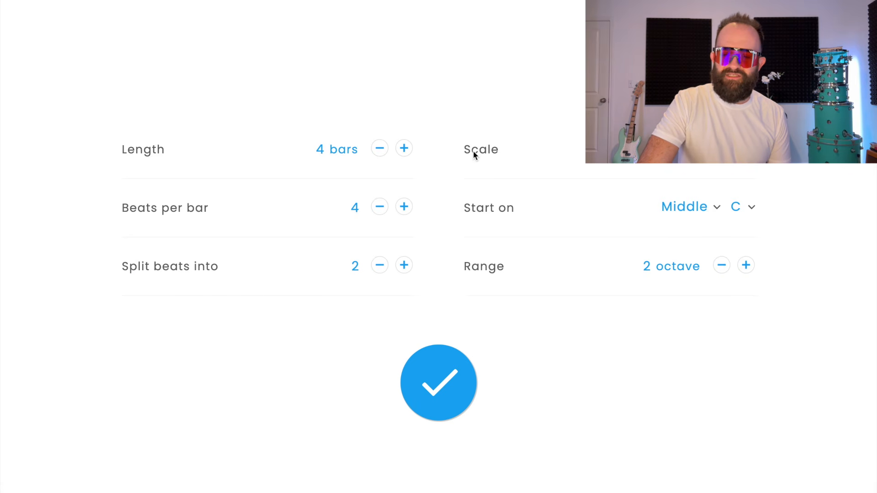
click(747, 149)
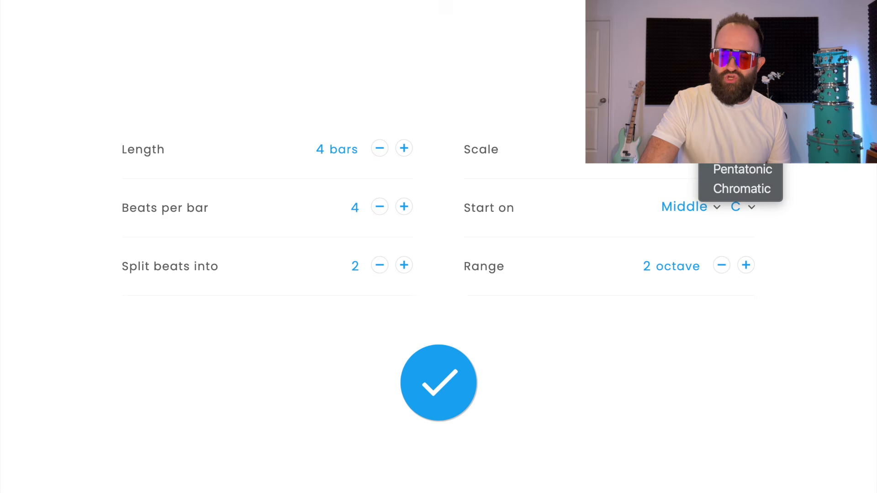
click(753, 198)
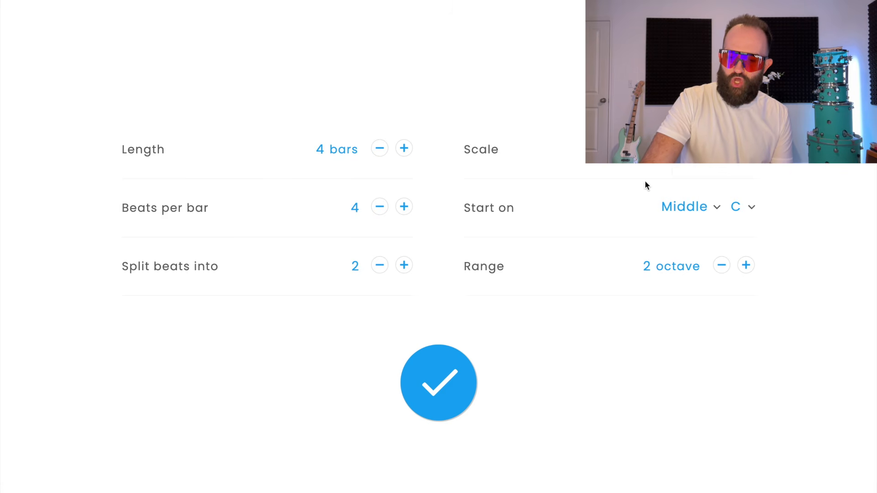
click(448, 379)
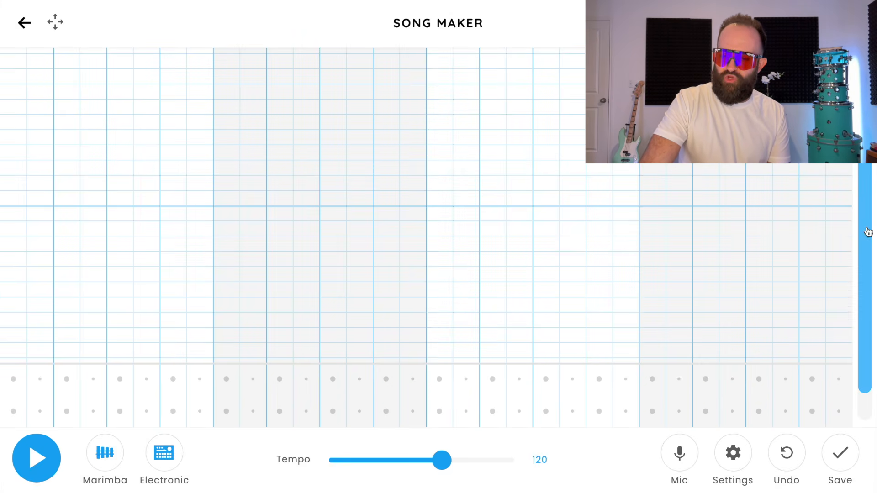
Set the song's tempo to 164.
drag(867, 235, 866, 368)
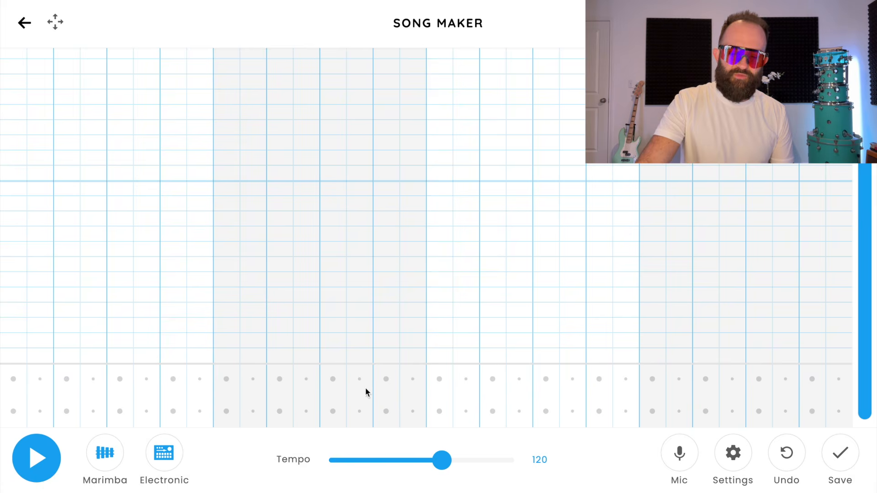
double_click(542, 461)
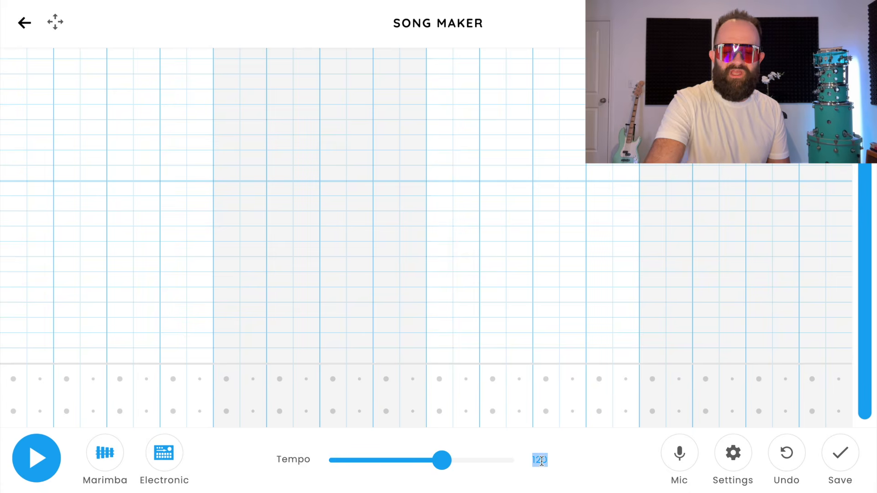
text(164)
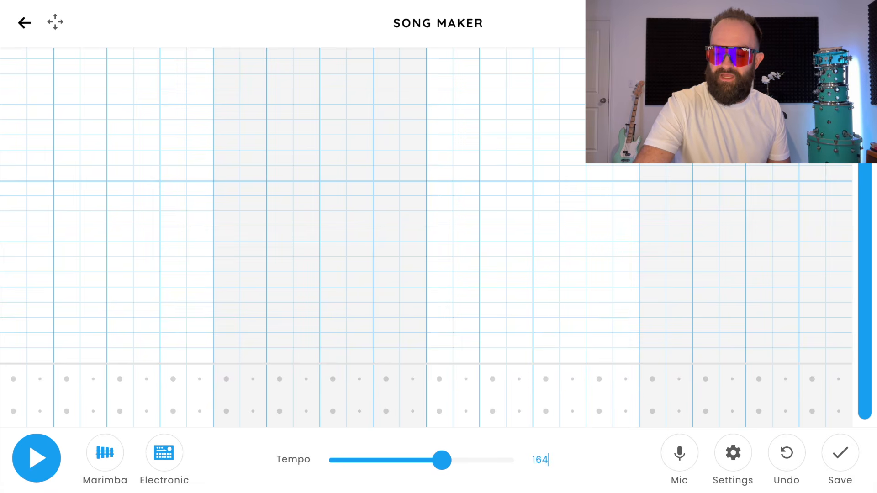
click(659, 360)
click(659, 360)
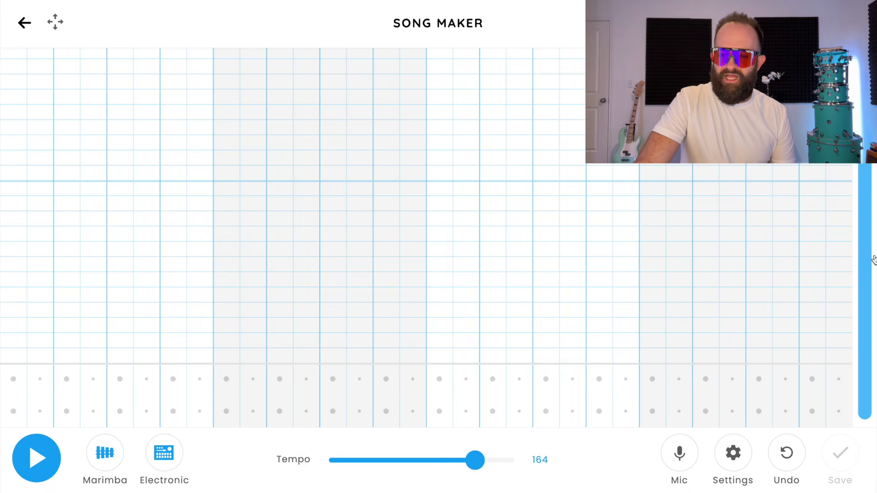
Place bar 1's notes: purple on beats 1 and 3.5, green on 2, red on 2.5, yellow on 4.5, and play them.
scroll(869, 267, up, 1)
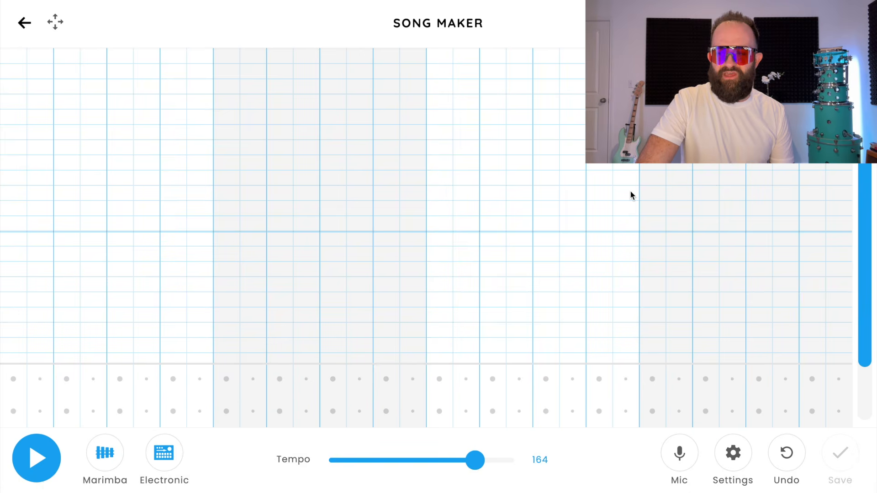
click(18, 86)
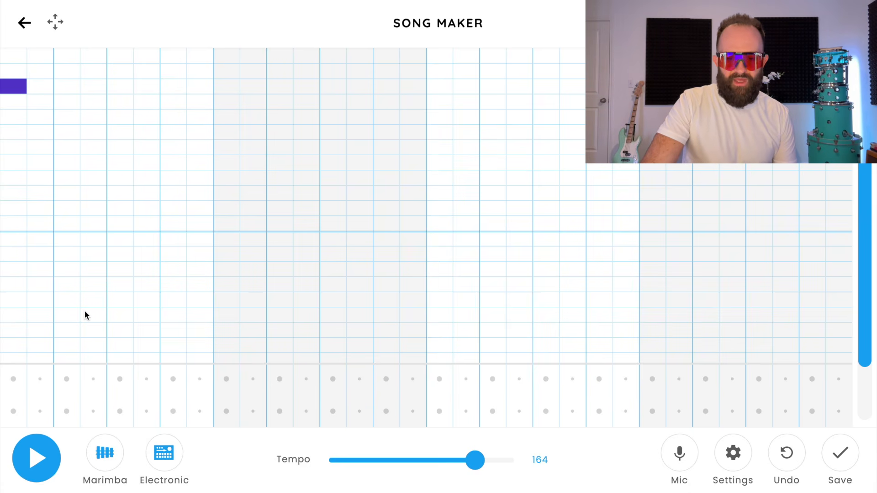
click(72, 316)
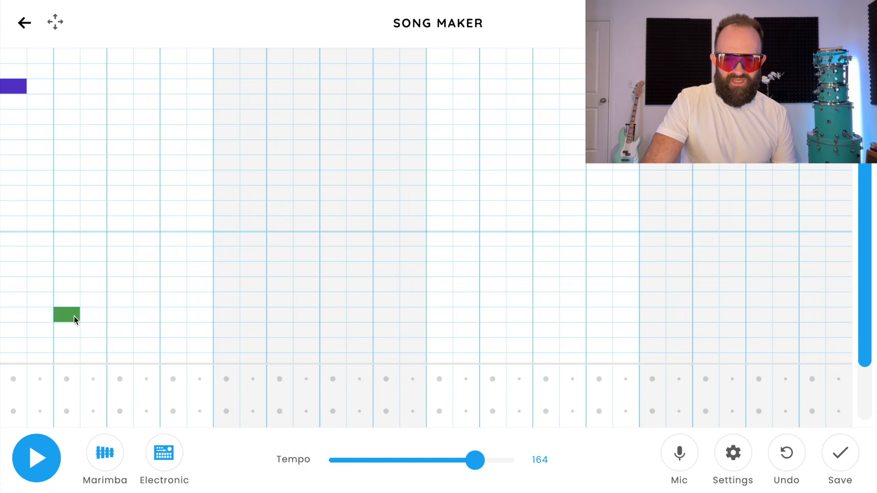
click(97, 213)
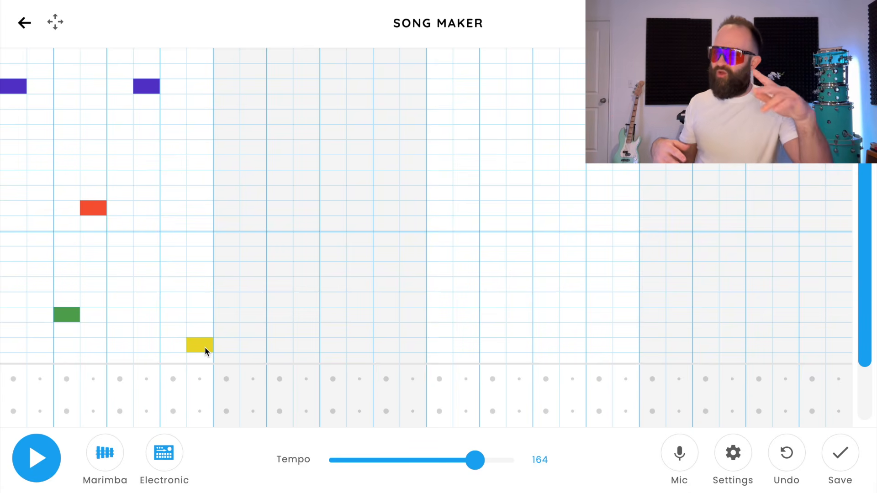
click(33, 448)
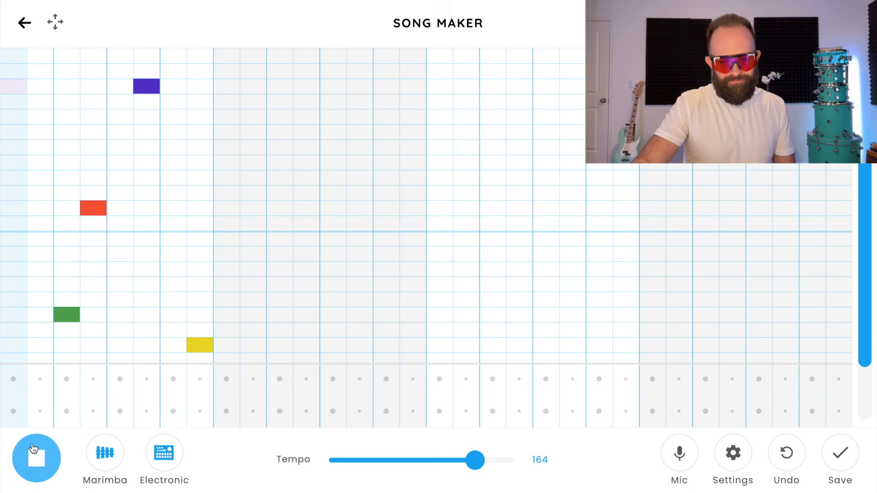
click(32, 449)
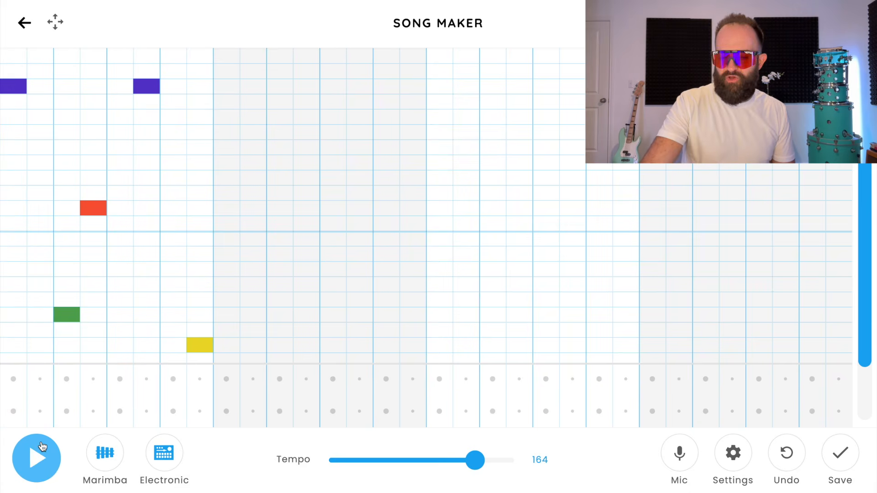
Change the melody instrument from Marimba to Strings and play the first bar to check the sound.
click(104, 459)
click(105, 459)
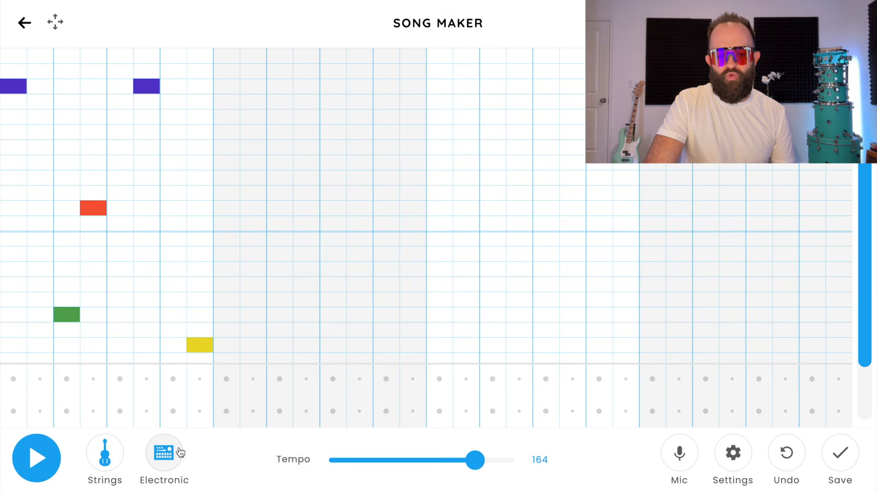
click(33, 472)
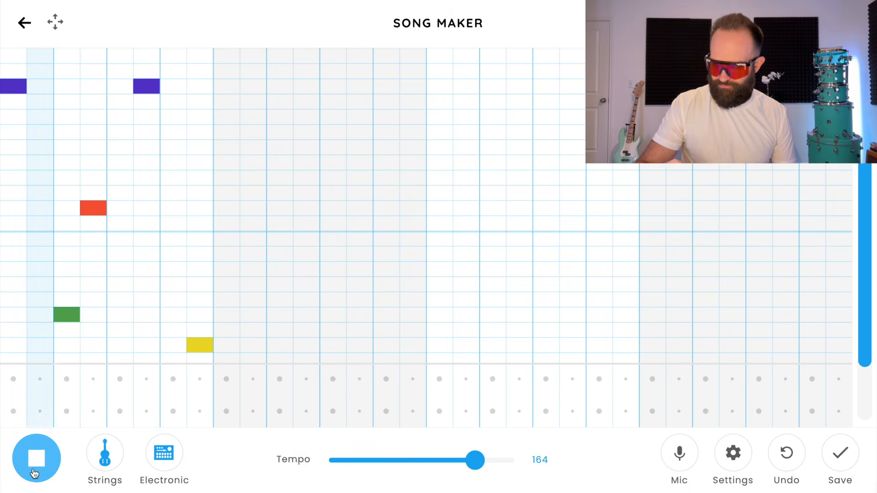
click(34, 472)
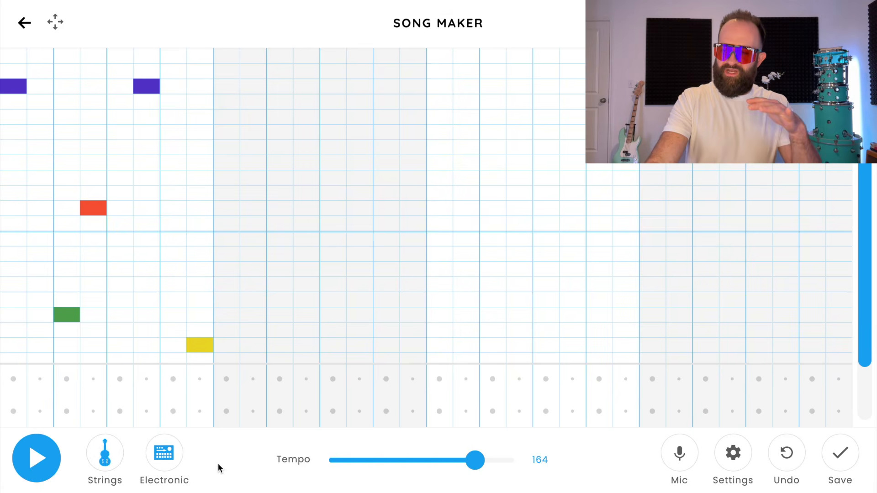
Place bar 2's notes: blue on beats 1 and 3.5, yellow on 2, red on 2.5, orange on 4.5, and play both bars.
click(230, 102)
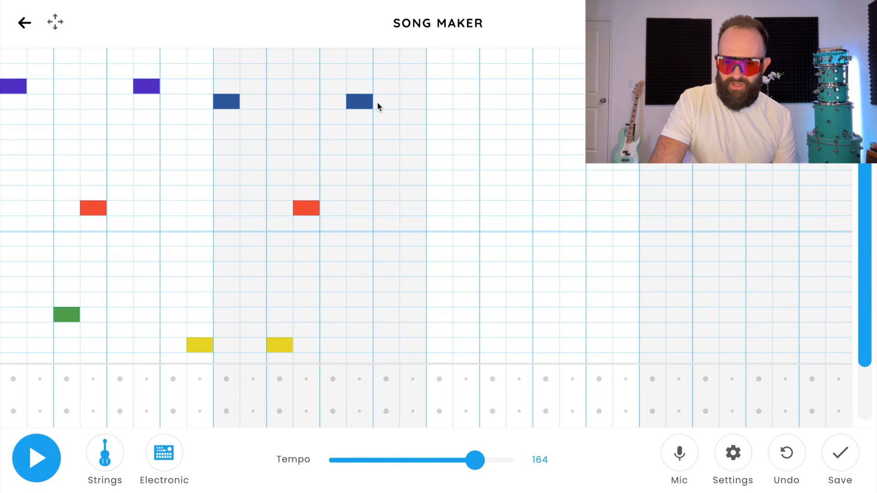
drag(863, 243, 863, 280)
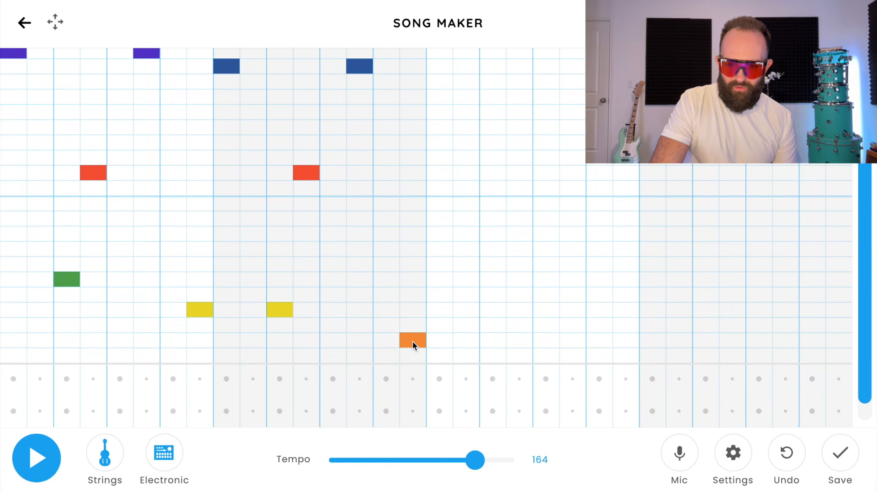
mouse_move(868, 171)
mouse_down()
mouse_move(868, 135)
mouse_move(874, 168)
mouse_up()
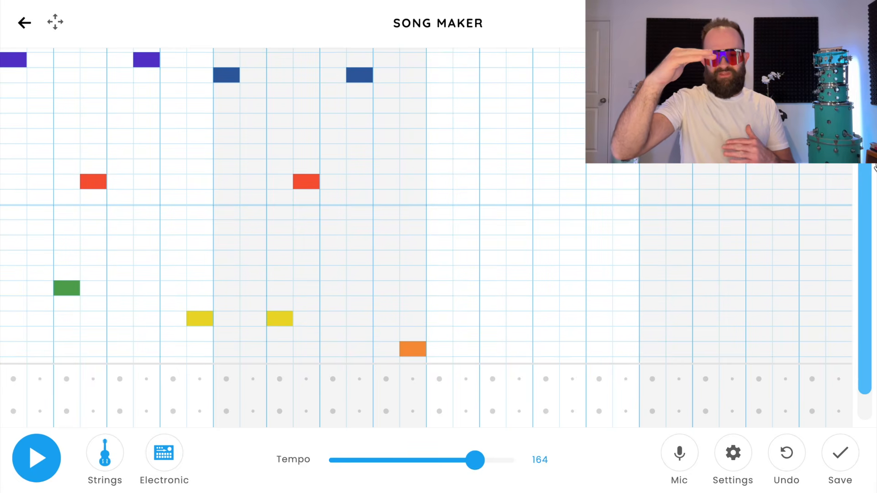
click(45, 459)
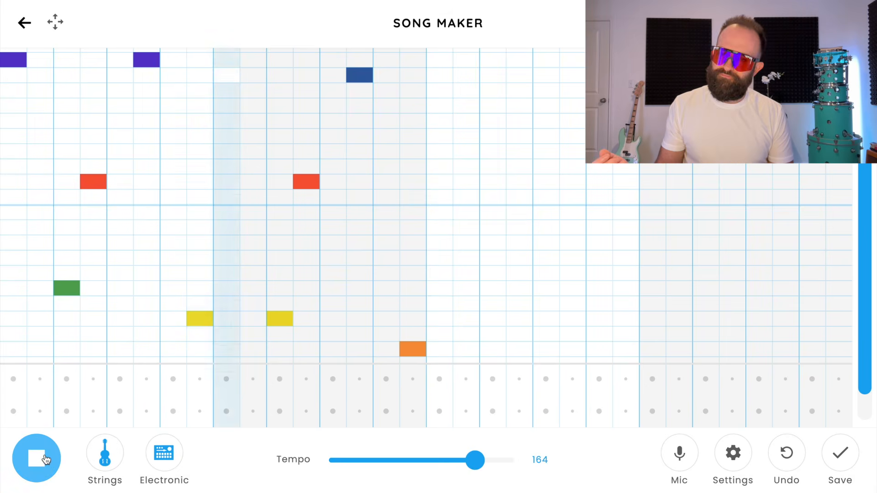
click(46, 459)
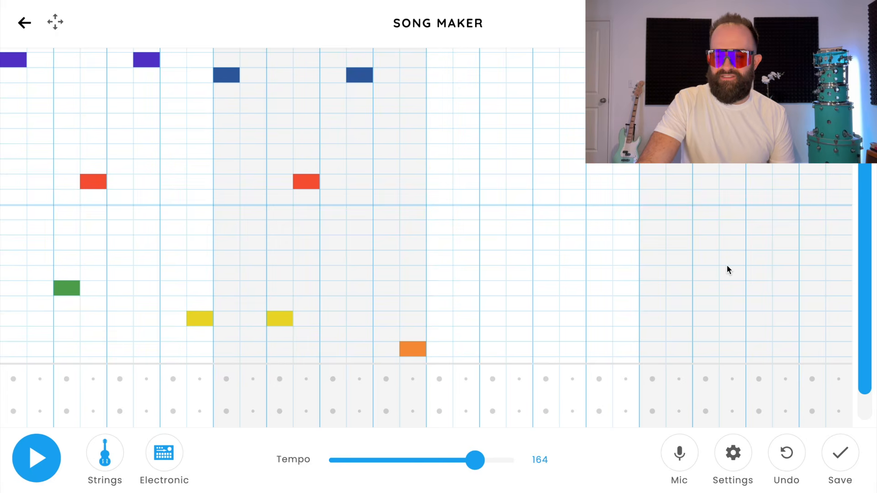
Fill bar 3 with green, orange, pink, green and orange notes, add orange on bar 4's beat 2, and play the melody.
click(442, 110)
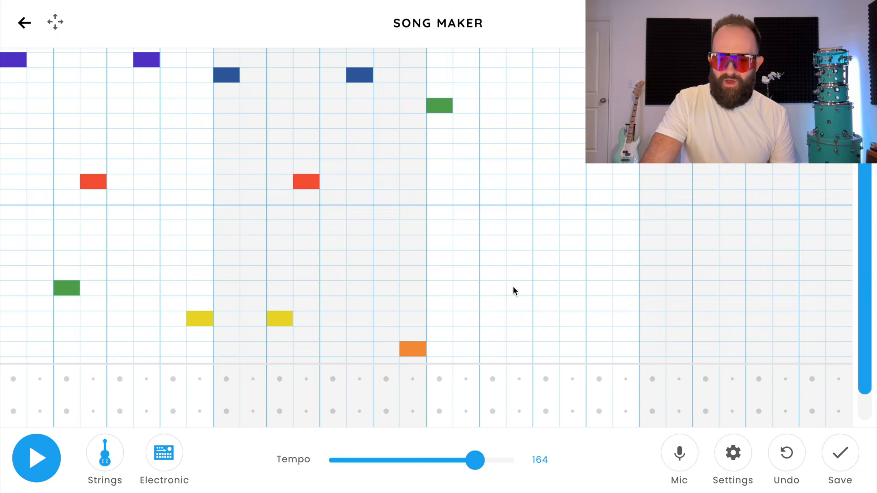
click(494, 347)
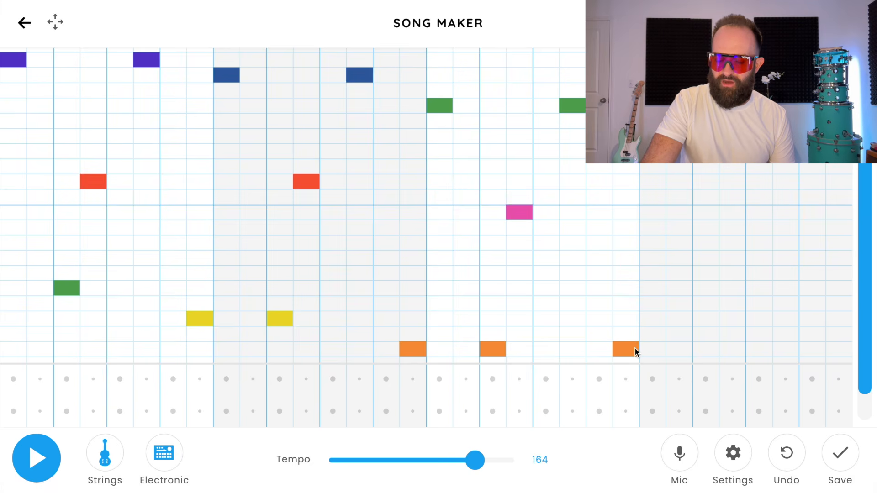
click(39, 466)
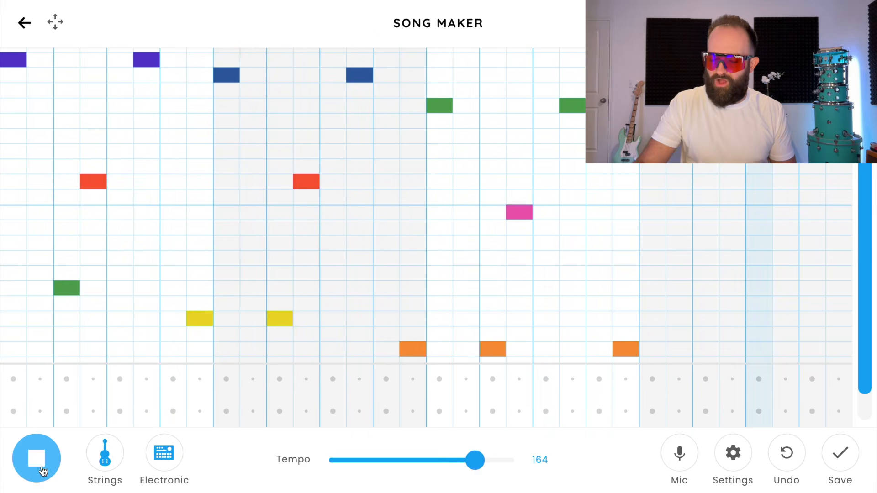
click(40, 464)
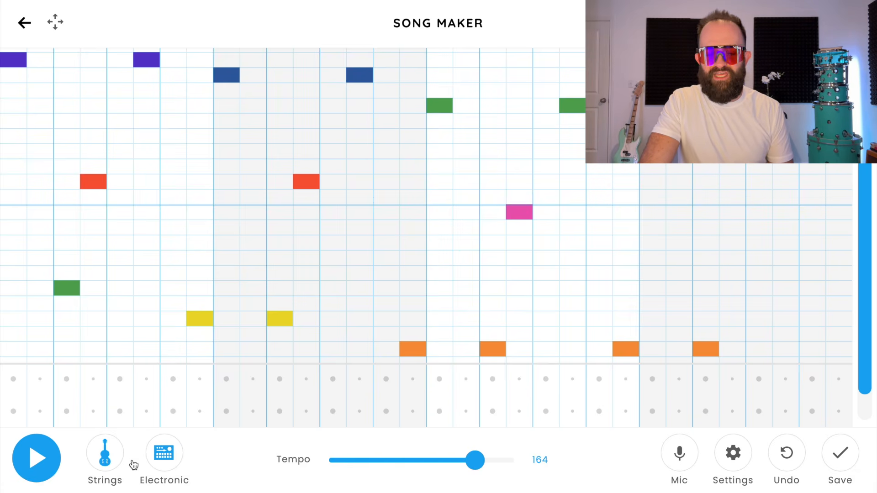
click(44, 462)
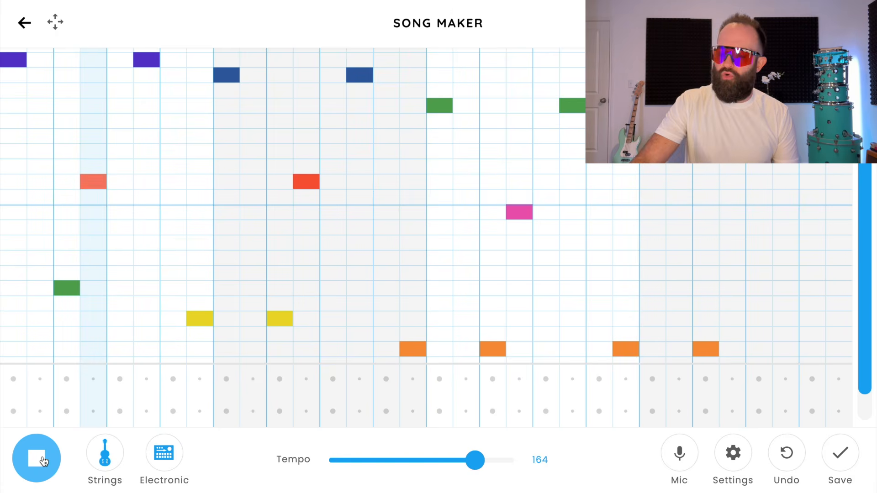
click(44, 461)
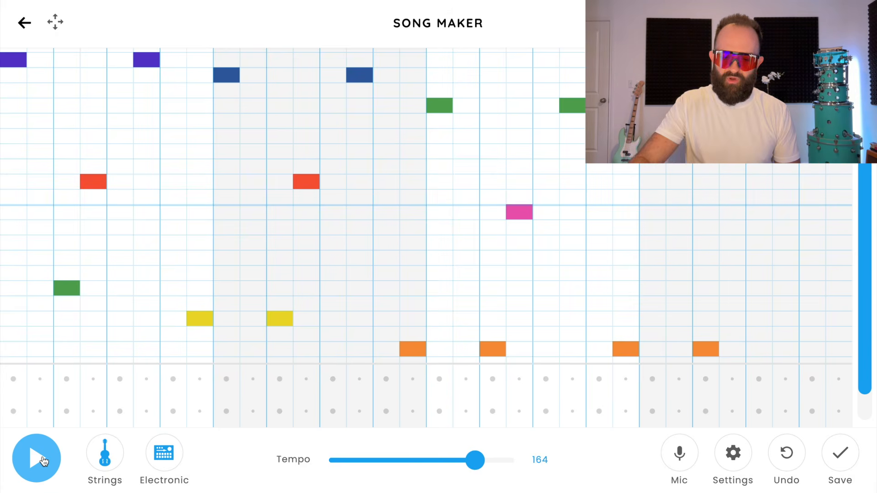
Add a drum pattern to bars 1 and 2, with triangles on beat 3 and circles on the lower row, and play it.
click(13, 411)
click(93, 411)
click(119, 379)
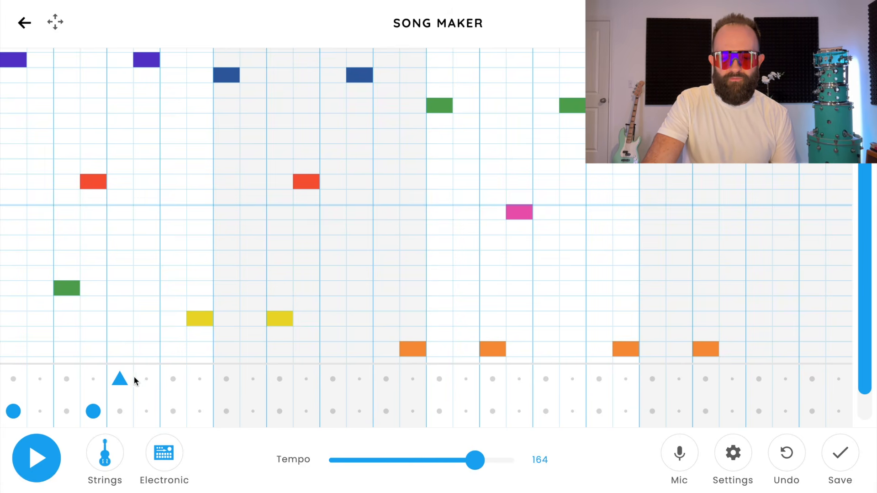
click(173, 411)
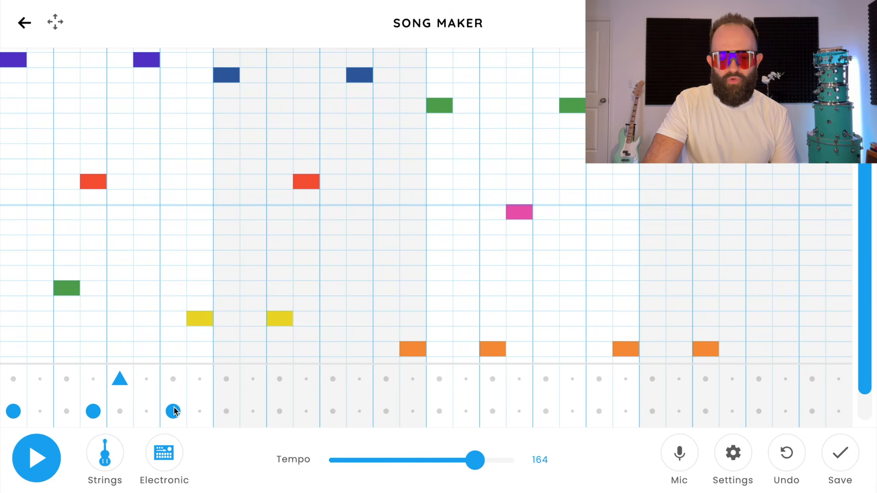
click(327, 380)
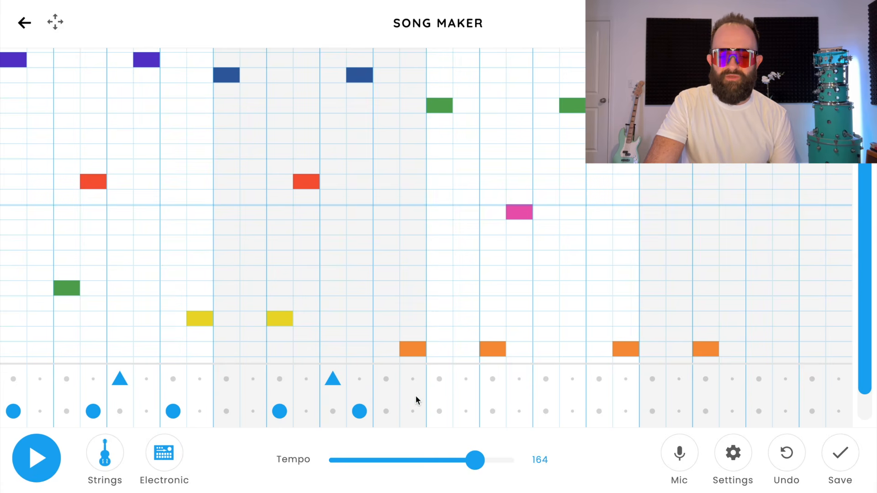
click(54, 463)
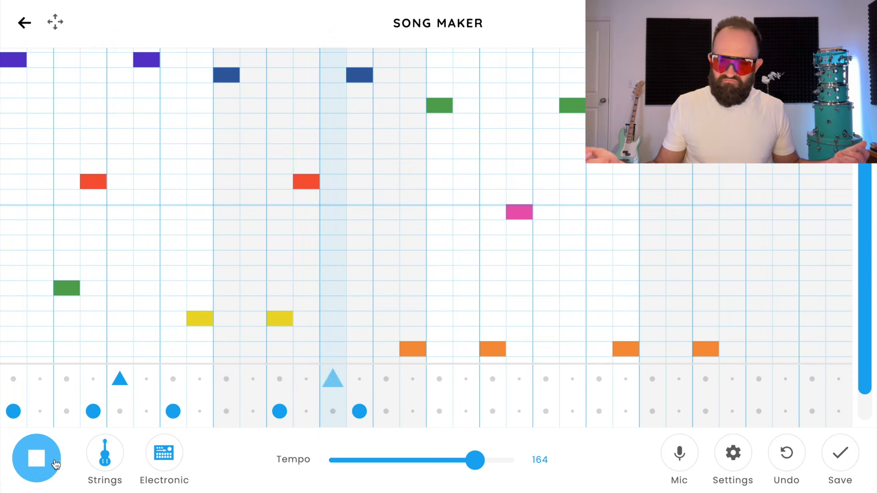
click(55, 463)
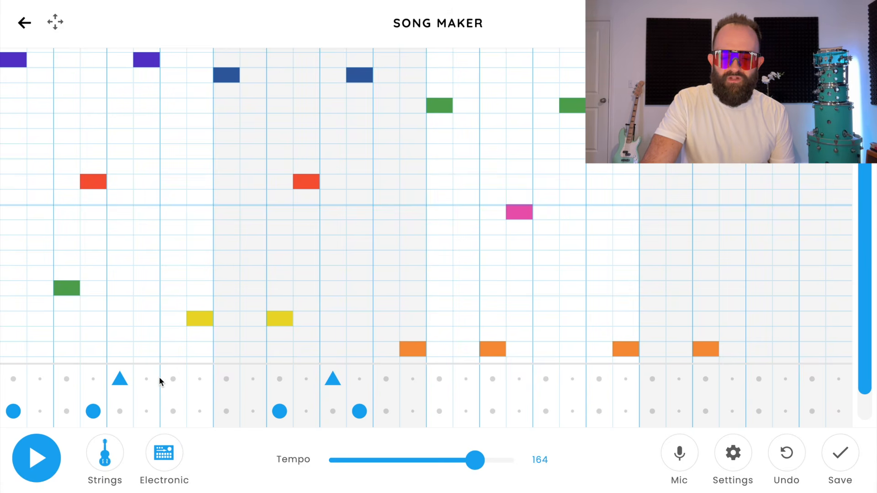
Repeat the drum pattern in bar 3 (circles on 1, 2.5) and bar 4 (circles on 2, 3.5), triangles on beat 3, and play the song.
click(43, 465)
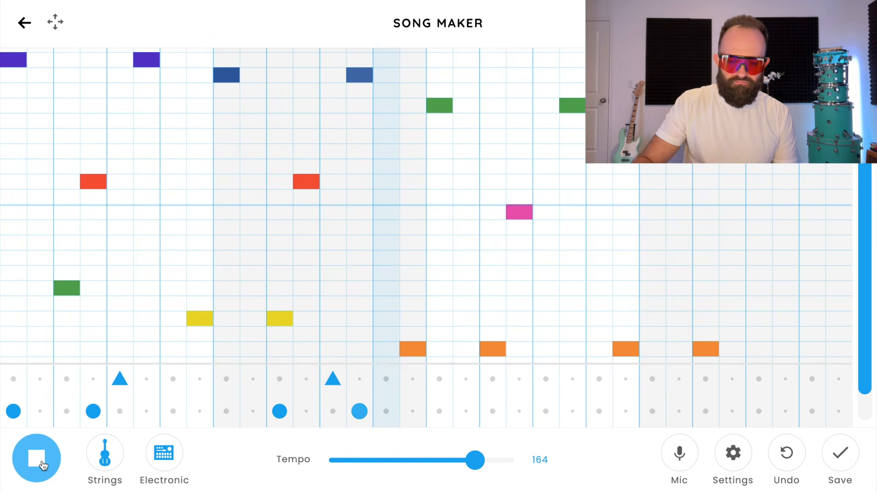
click(44, 464)
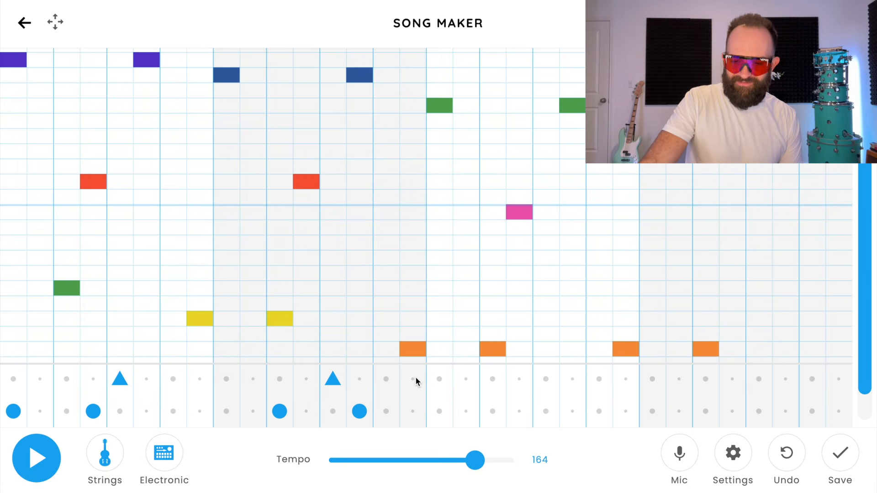
click(439, 411)
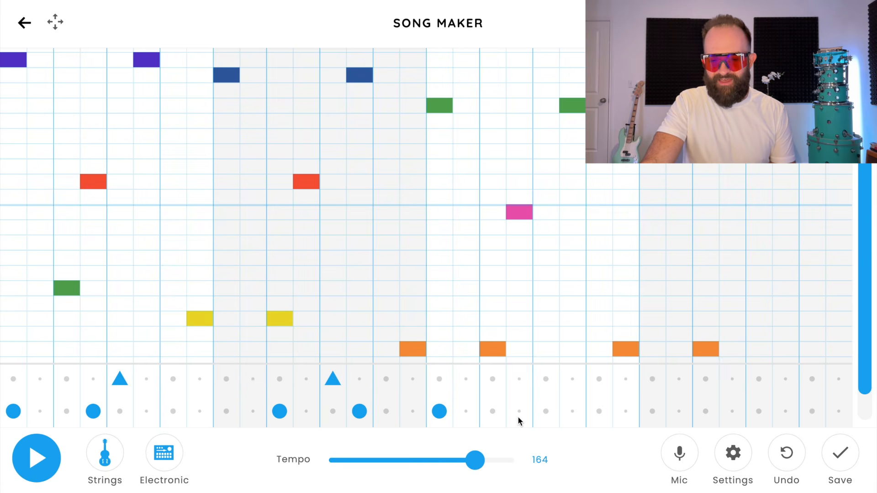
click(705, 411)
click(761, 380)
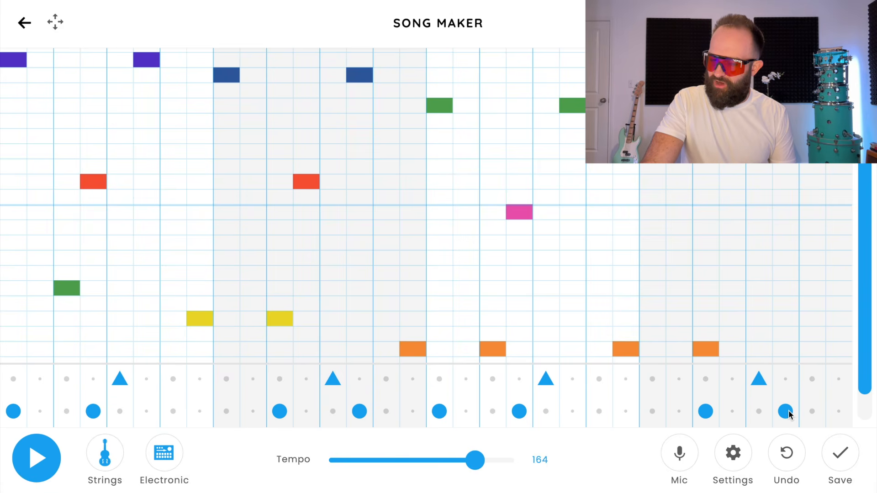
click(36, 459)
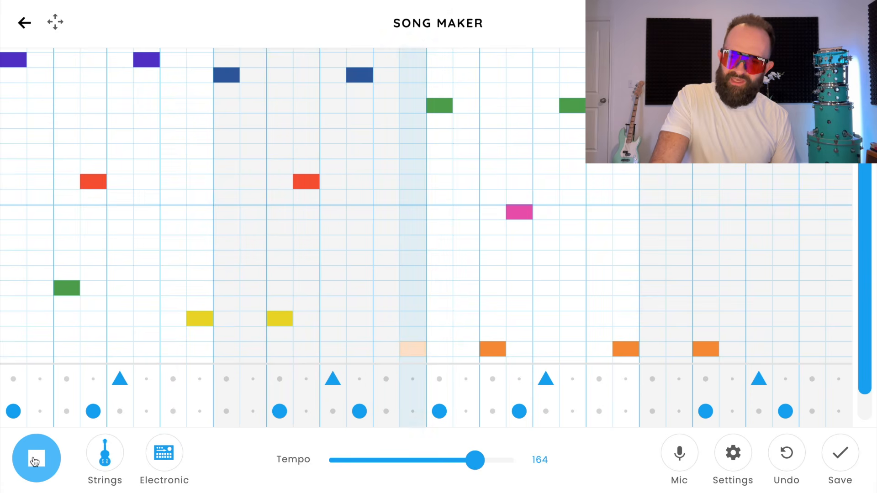
click(35, 460)
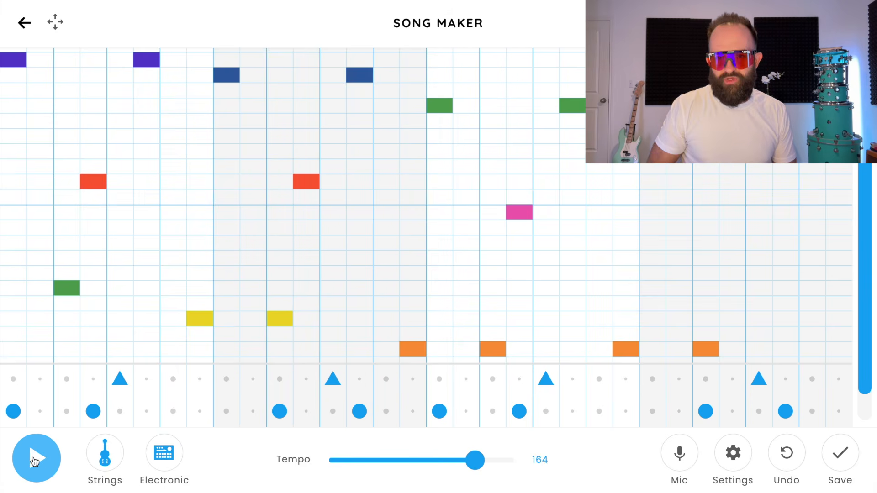